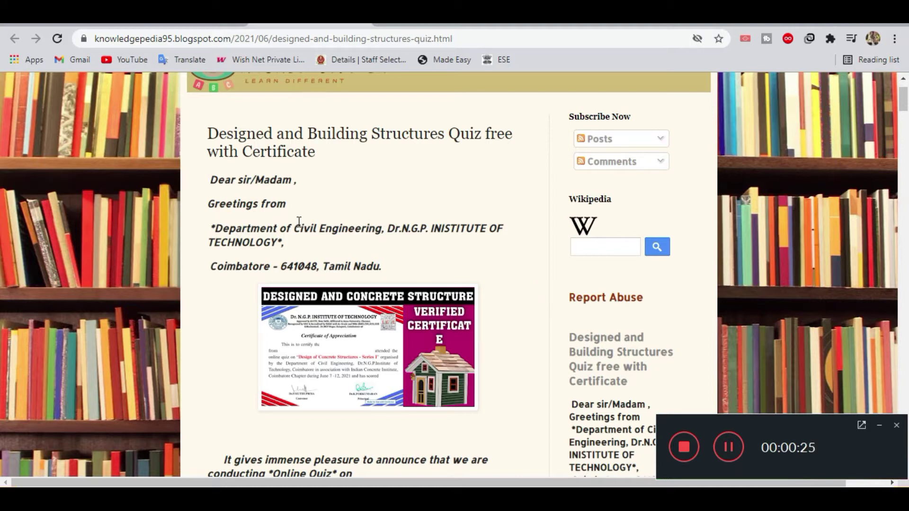
pyautogui.scroll(-1, 216, 233)
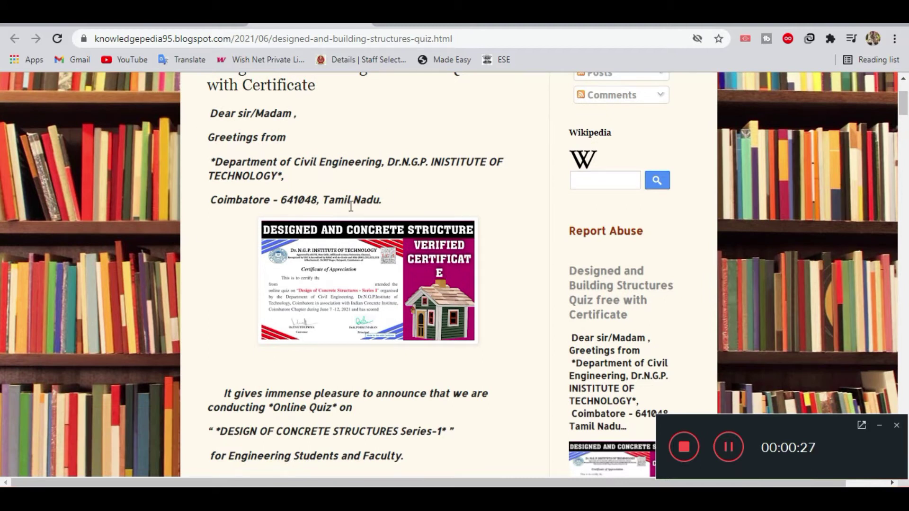
pyautogui.scroll(2, 379, 177)
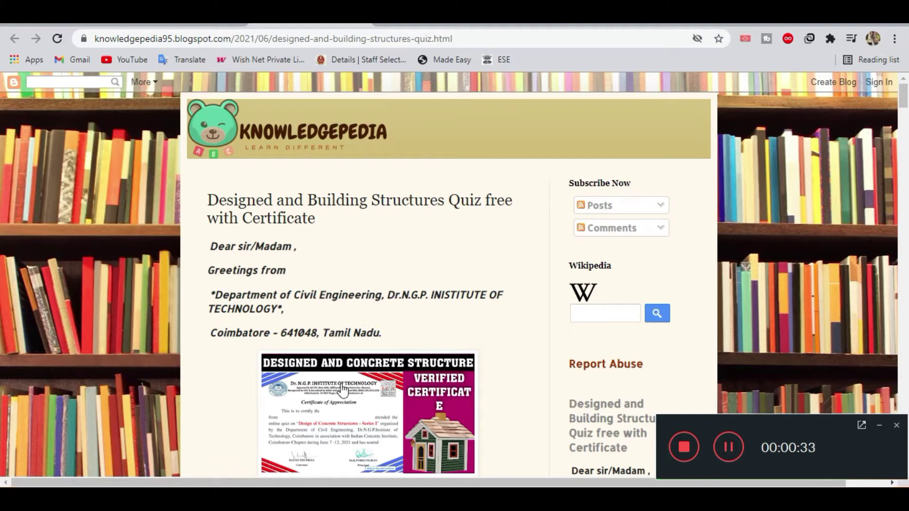
pyautogui.scroll(-3, 412, 267)
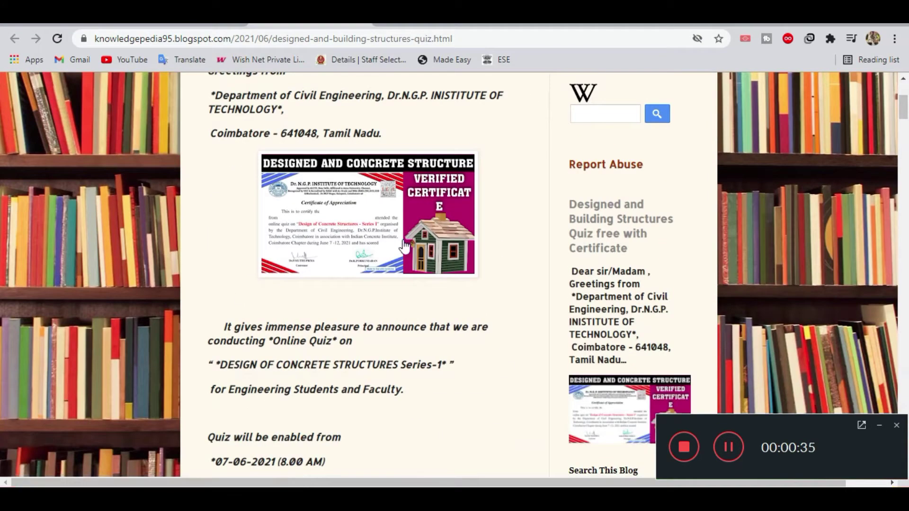
pyautogui.scroll(-2, 200, 284)
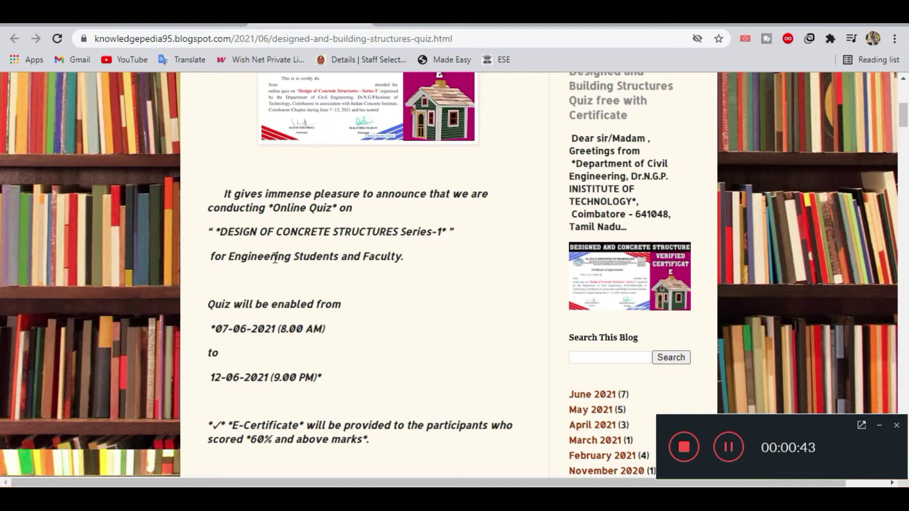
pyautogui.scroll(-1, 277, 257)
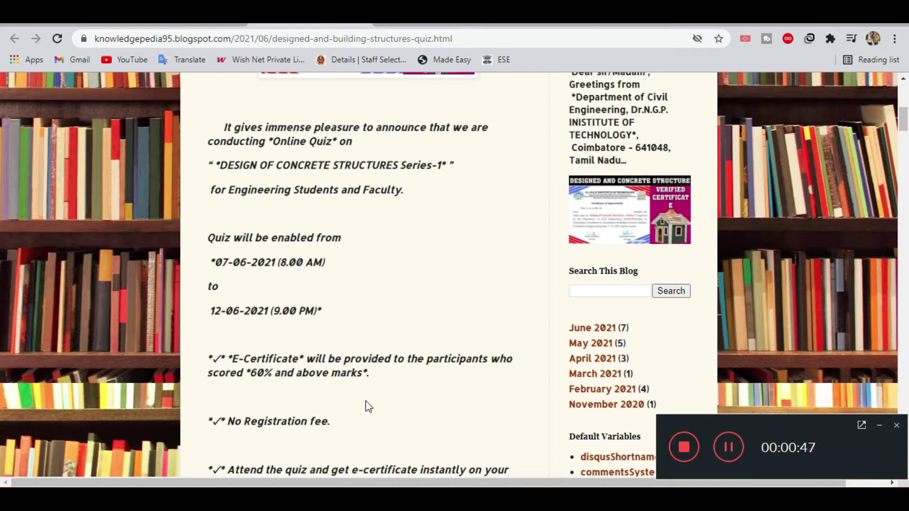
pyautogui.scroll(-2, 368, 406)
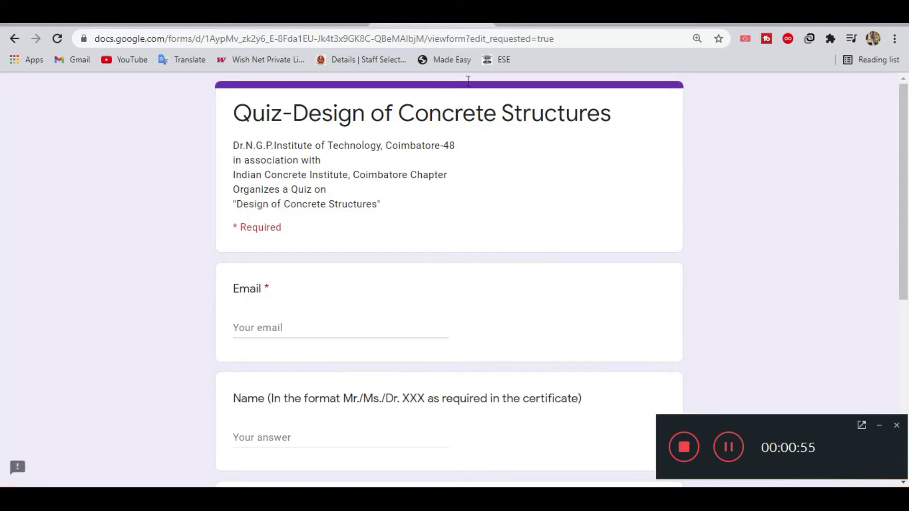
pyautogui.scroll(-1, 407, 384)
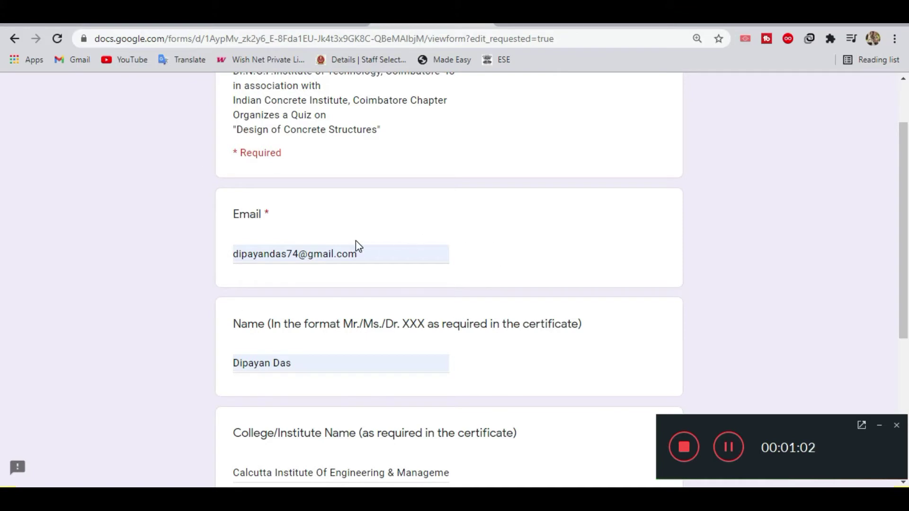
pyautogui.scroll(-1, 357, 241)
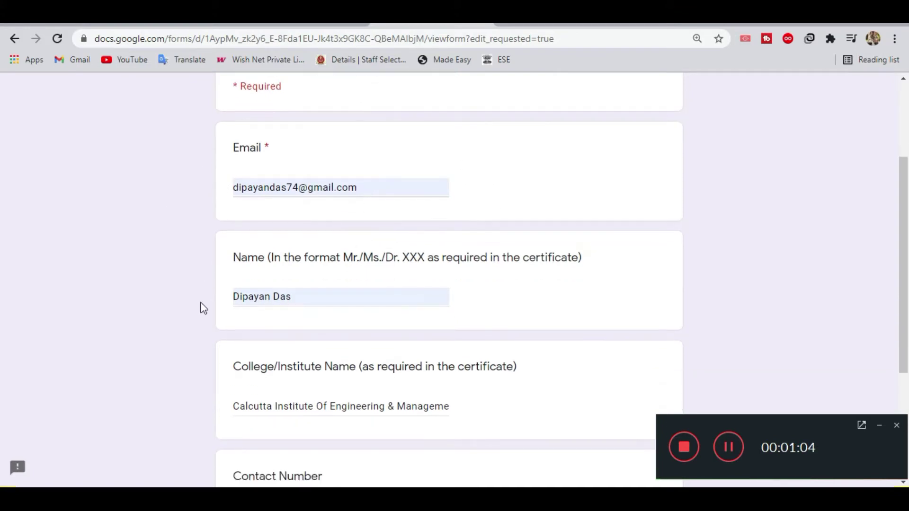
pyautogui.scroll(-1, 242, 366)
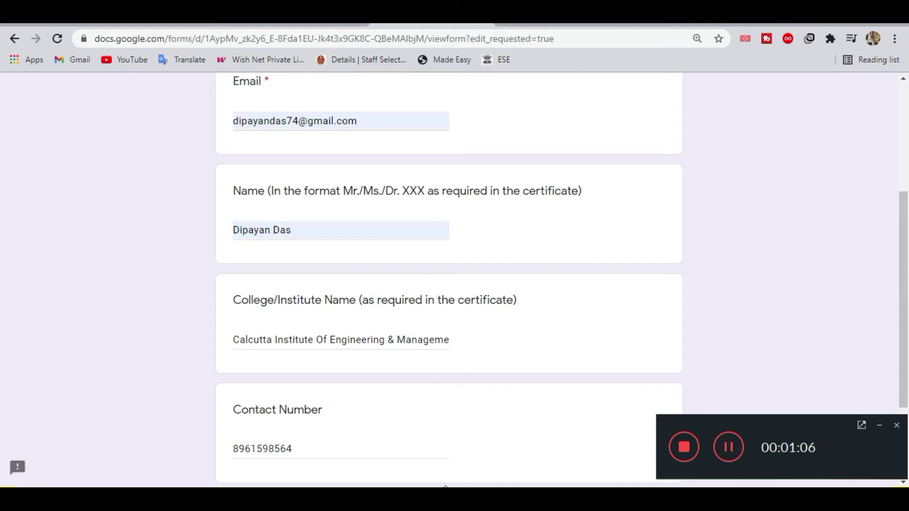
pyautogui.scroll(-2, 495, 385)
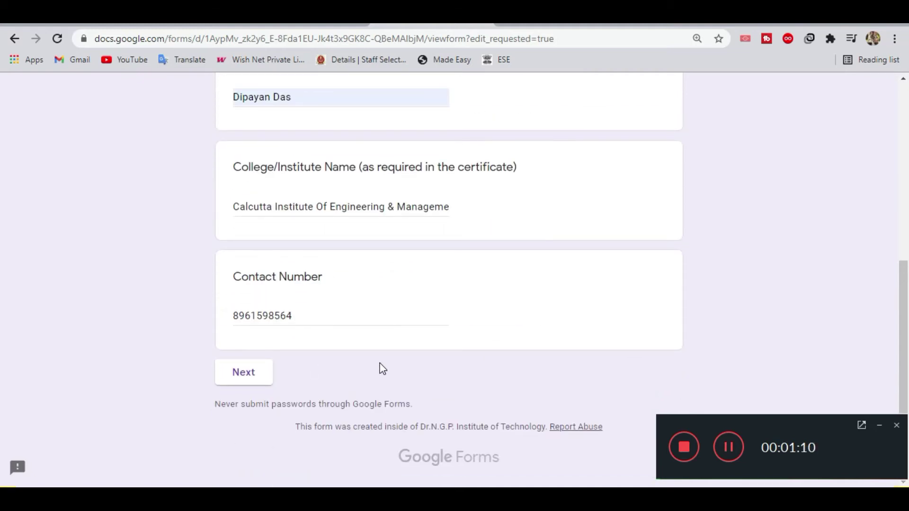
# Advance from the filled-in registration details to the concrete structures quiz questions
pyautogui.click(240, 378)
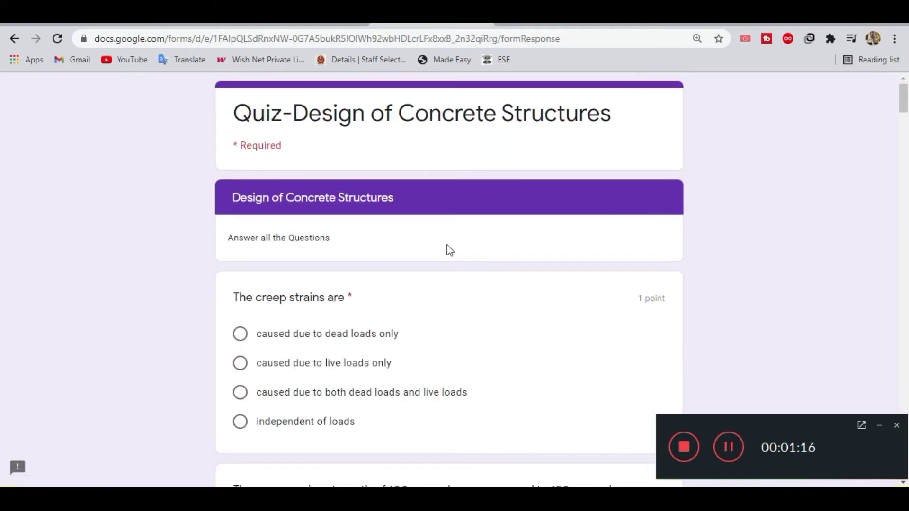
pyautogui.scroll(-1, 449, 250)
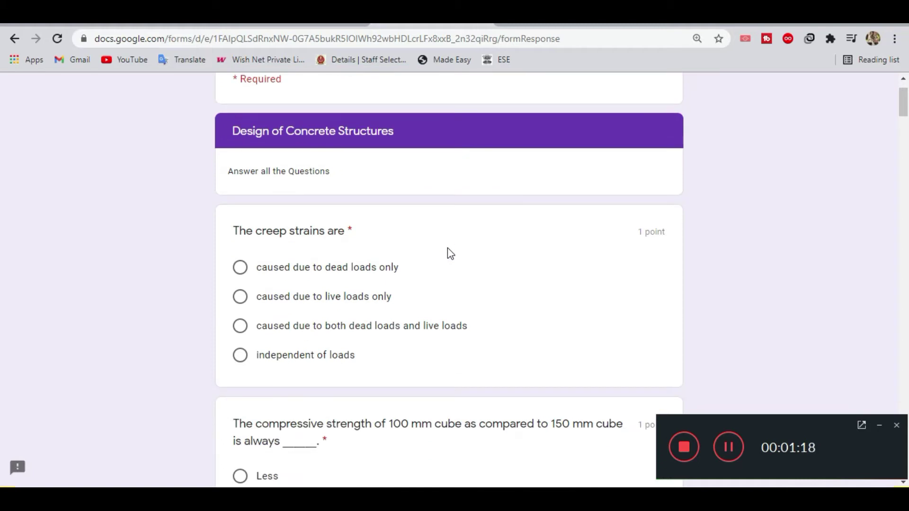
pyautogui.scroll(-1, 390, 259)
# Answer creep (both loads), cube strength (More), f_cr>f_cs>f_ct, flexural tensile strength, Poisson's ratio increases
pyautogui.click(241, 259)
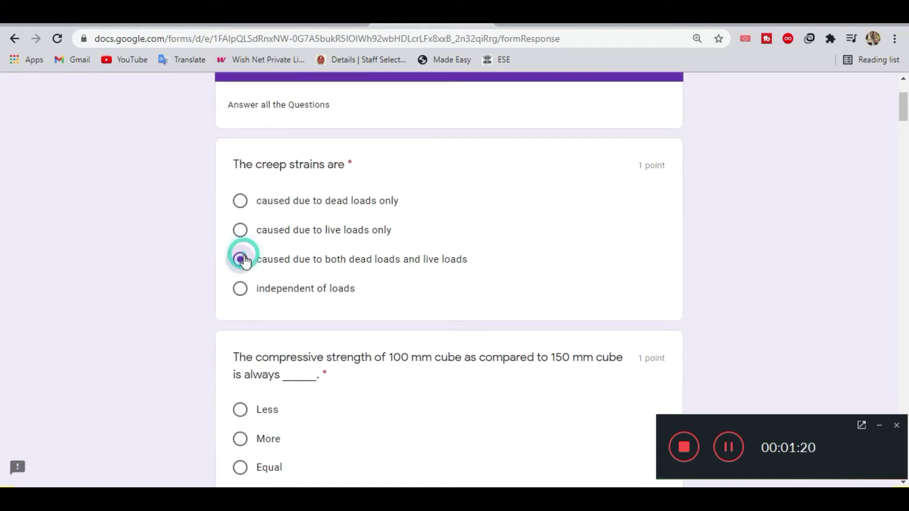
pyautogui.scroll(-2, 246, 261)
pyautogui.scroll(-1, 243, 255)
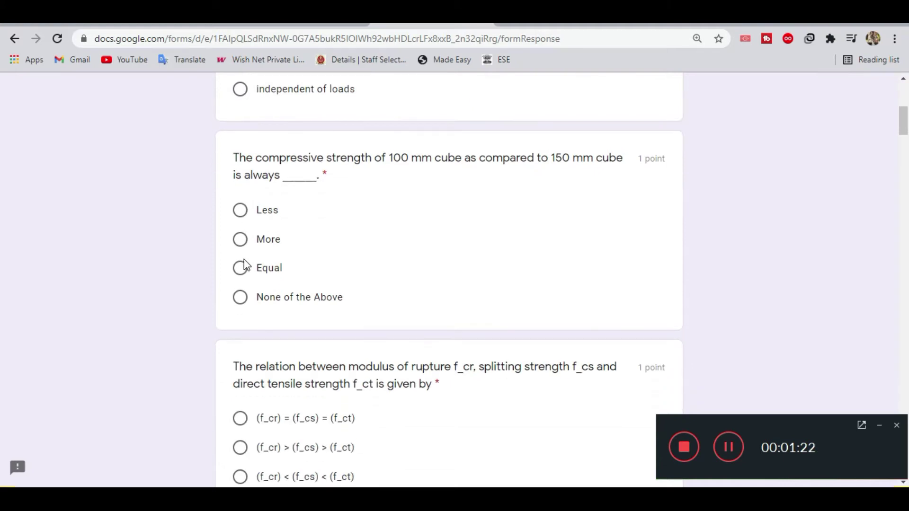
pyautogui.click(241, 241)
pyautogui.scroll(2, 242, 247)
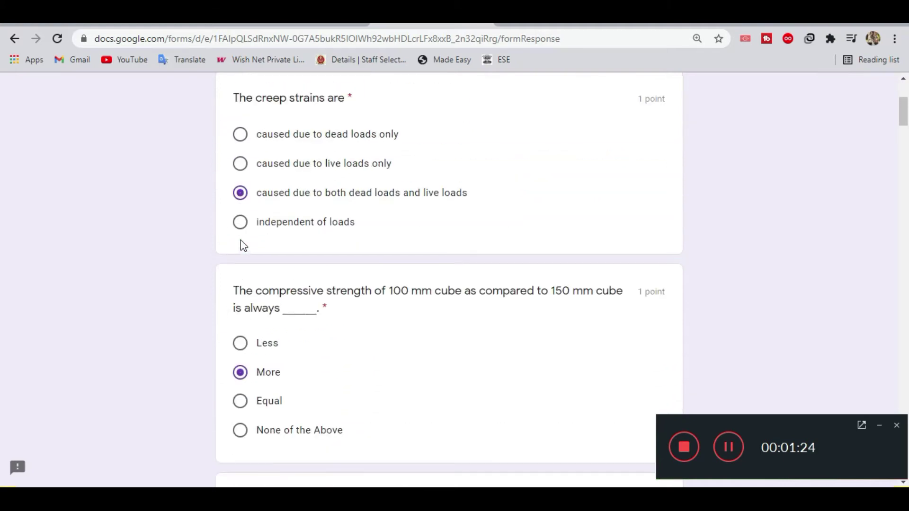
pyautogui.scroll(-1, 242, 245)
pyautogui.scroll(-2, 243, 247)
pyautogui.scroll(-2, 243, 246)
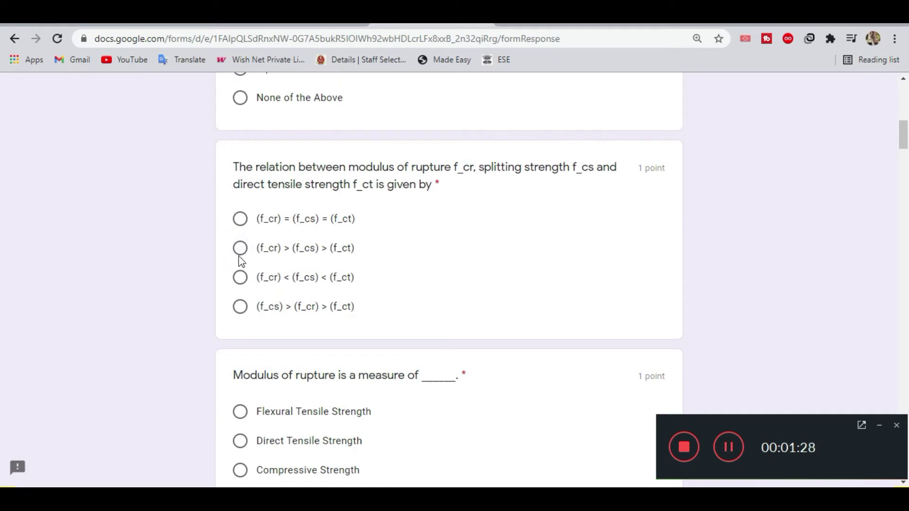
pyautogui.click(240, 248)
pyautogui.scroll(-2, 240, 250)
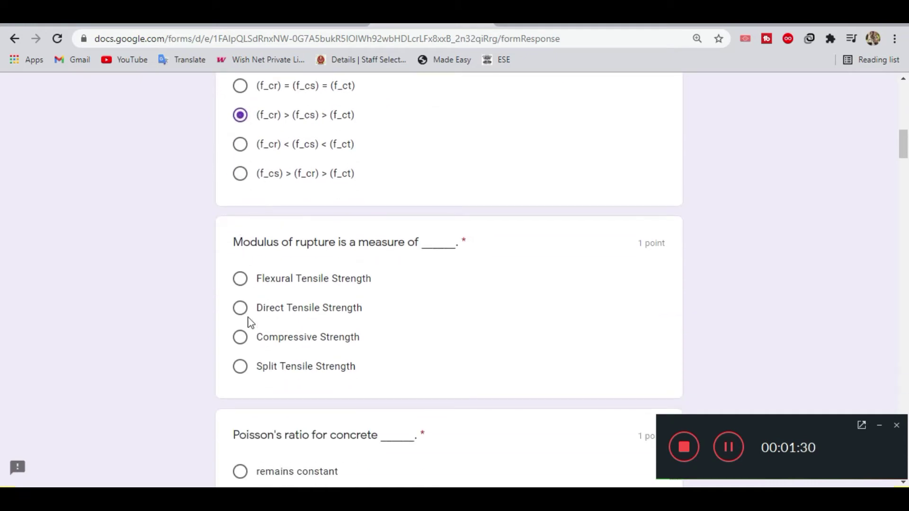
pyautogui.click(239, 278)
pyautogui.scroll(-3, 240, 279)
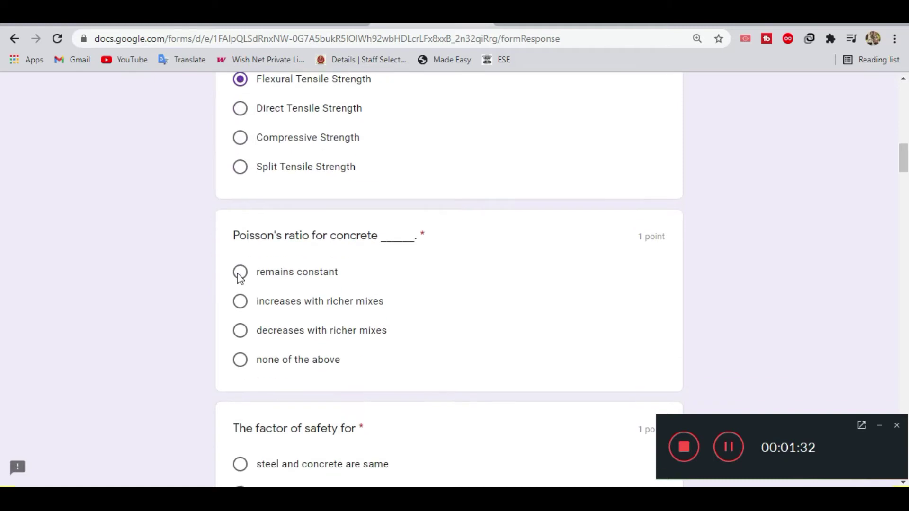
pyautogui.click(242, 304)
pyautogui.scroll(-1, 242, 311)
pyautogui.scroll(-2, 241, 310)
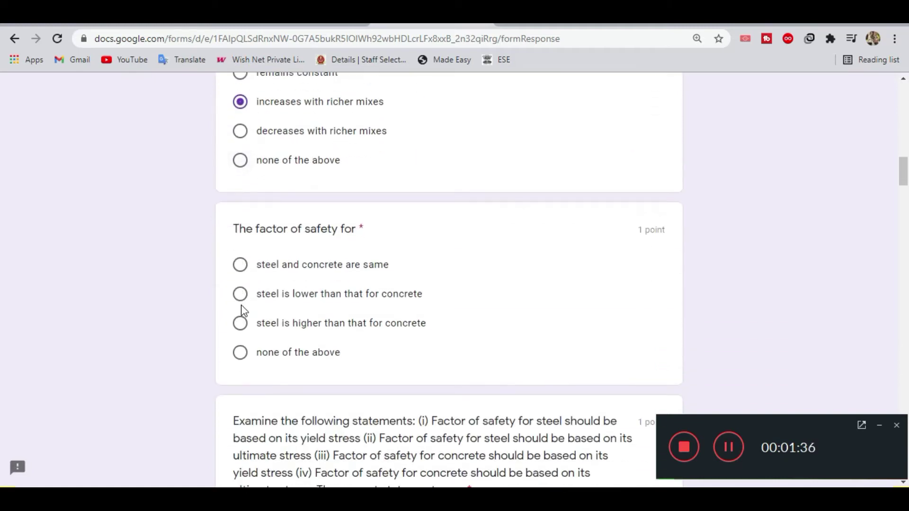
# Answer steel safety factor lower, (i)&(iv), parabolic-rectangular stress, thinner bars, over-reinforced beam
pyautogui.click(241, 297)
pyautogui.scroll(-2, 241, 298)
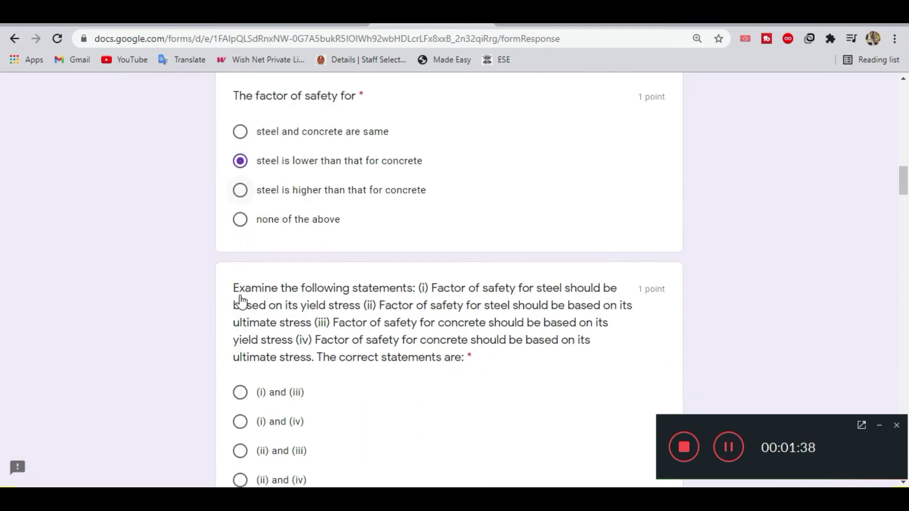
pyautogui.scroll(-1, 240, 298)
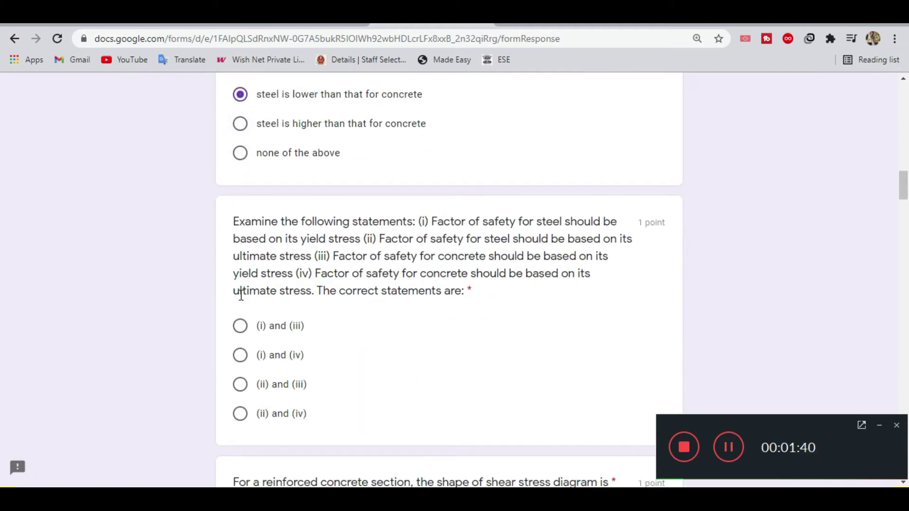
pyautogui.click(241, 354)
pyautogui.scroll(-4, 241, 350)
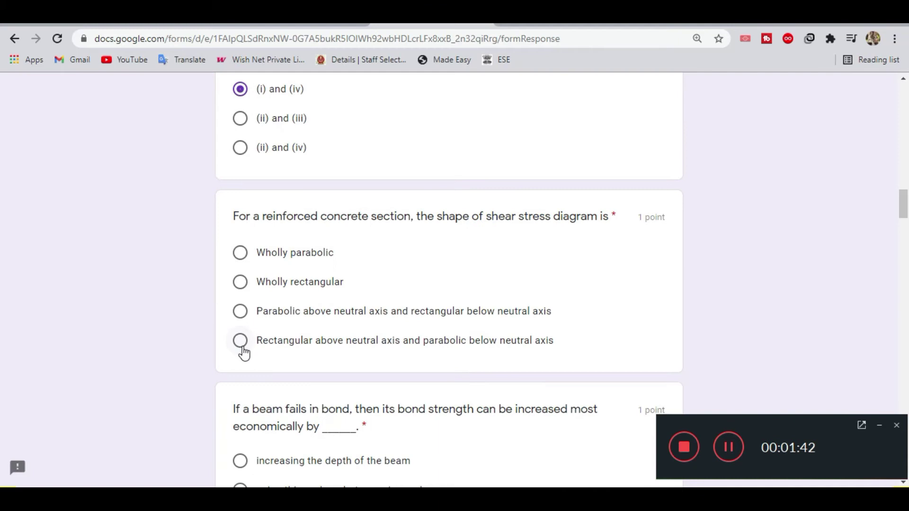
pyautogui.click(242, 313)
pyautogui.scroll(-3, 244, 319)
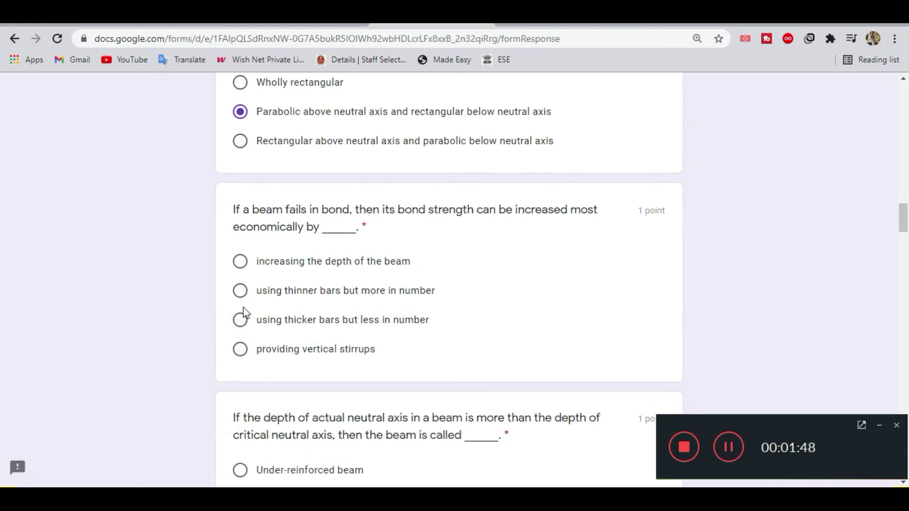
pyautogui.click(242, 293)
pyautogui.scroll(-3, 243, 300)
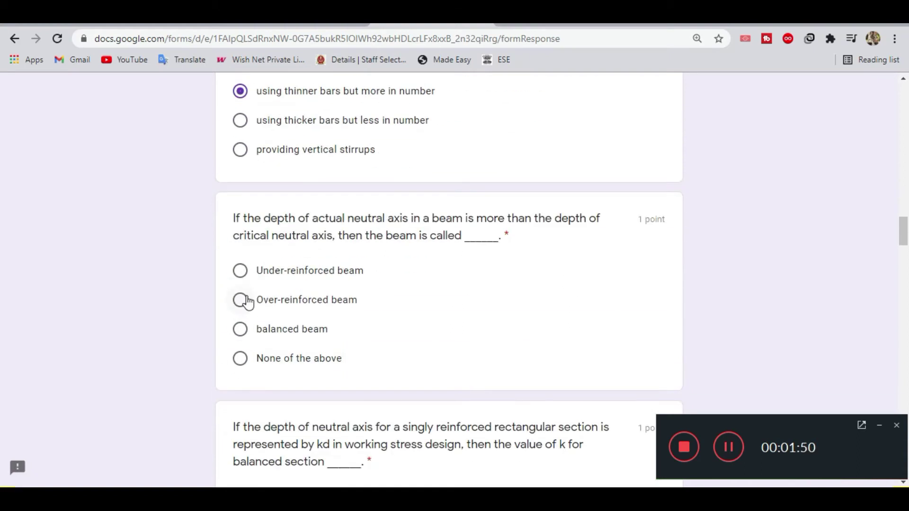
pyautogui.click(241, 304)
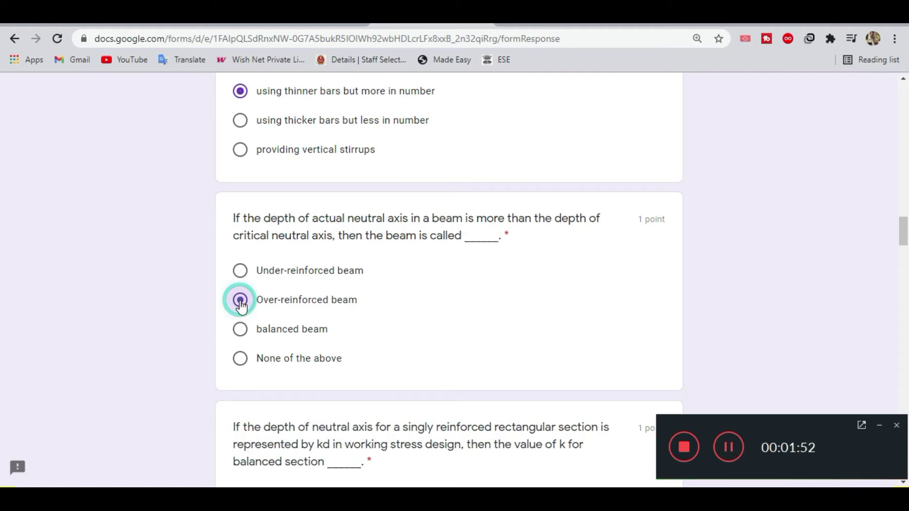
pyautogui.scroll(-3, 240, 306)
pyautogui.scroll(-1, 240, 305)
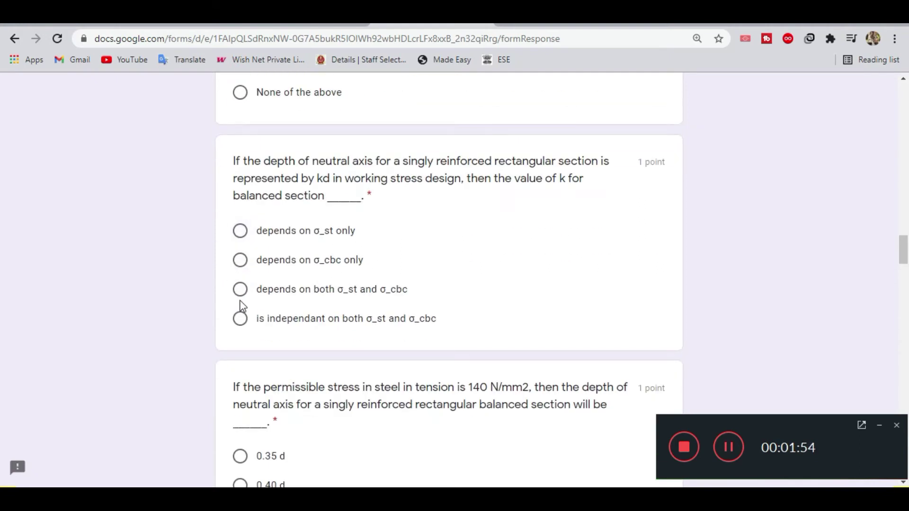
# Answer the k question, 0.40 d, 32 litres, 3.5 m cantilever and 15 mm slab cover
pyautogui.click(240, 231)
pyautogui.scroll(-2, 242, 235)
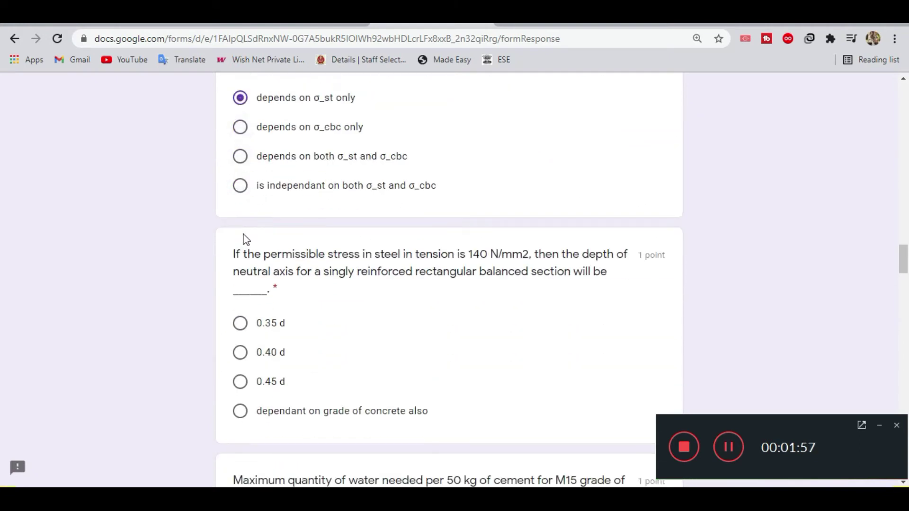
pyautogui.click(242, 354)
pyautogui.scroll(-1, 241, 355)
pyautogui.scroll(-1, 241, 358)
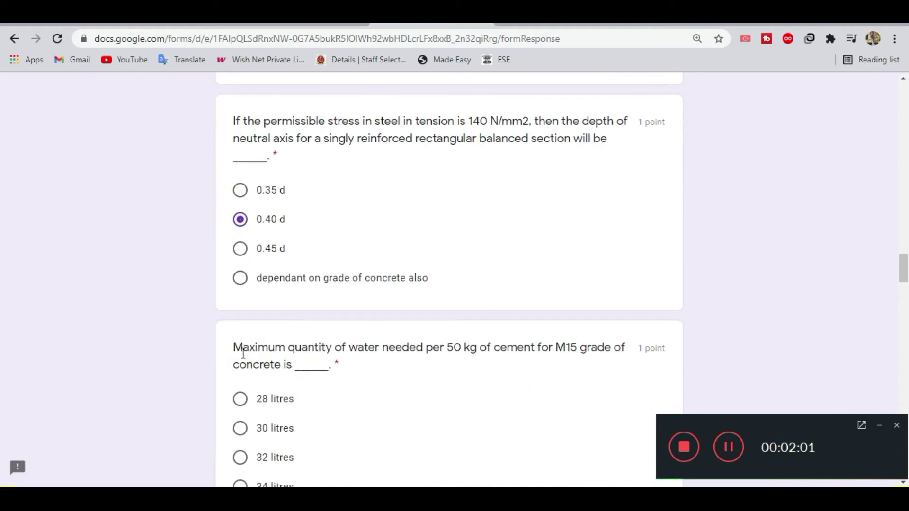
pyautogui.click(240, 458)
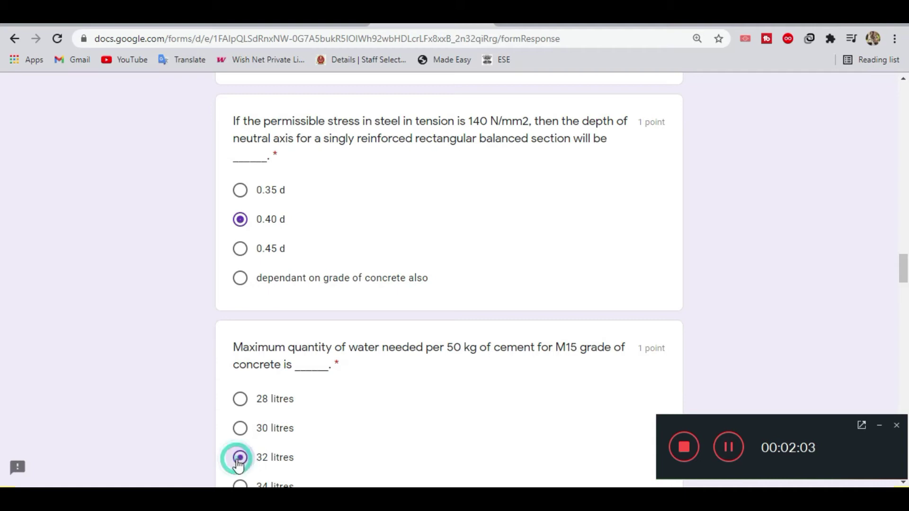
pyautogui.scroll(-1, 258, 431)
pyautogui.scroll(-2, 258, 426)
pyautogui.scroll(-2, 258, 421)
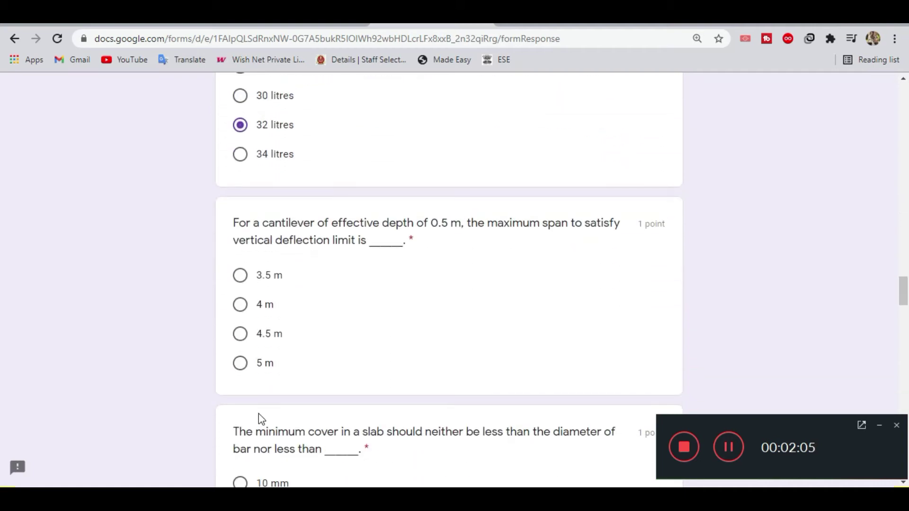
pyautogui.click(242, 277)
pyautogui.scroll(-2, 242, 279)
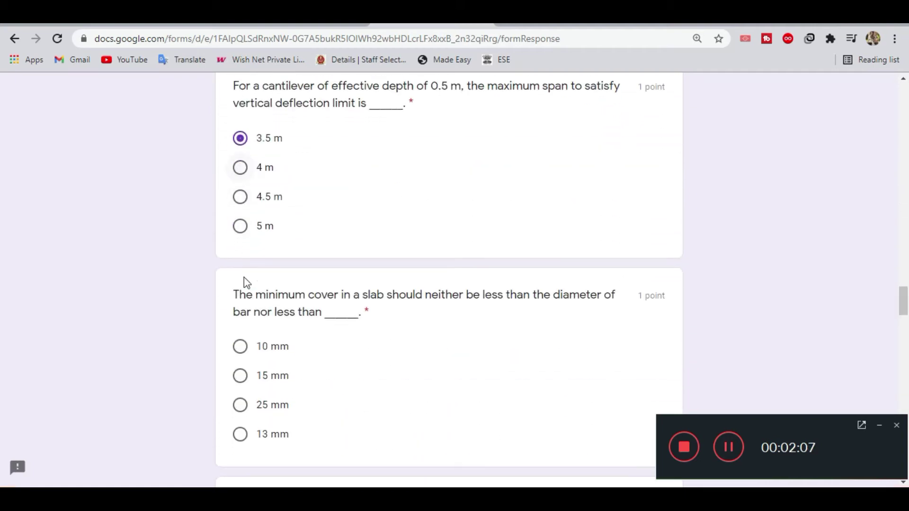
pyautogui.scroll(-1, 243, 280)
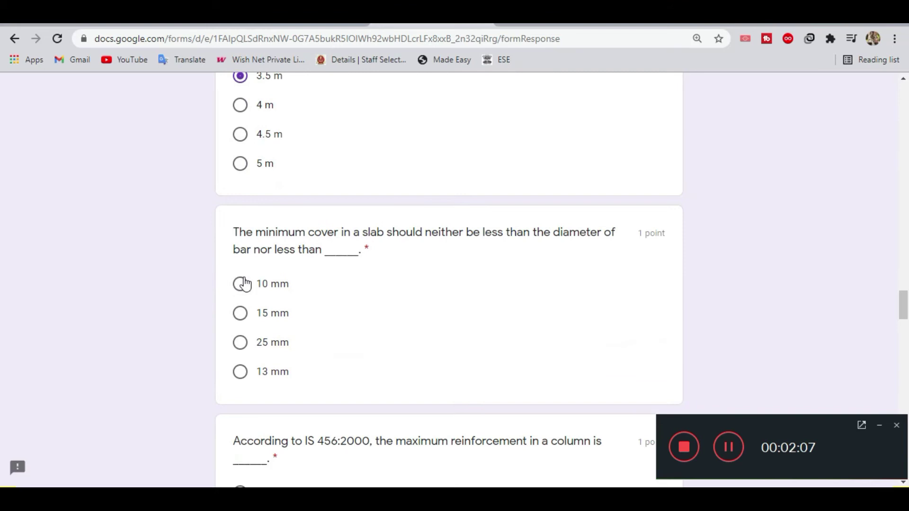
pyautogui.click(241, 314)
pyautogui.scroll(-3, 242, 320)
pyautogui.scroll(-1, 243, 320)
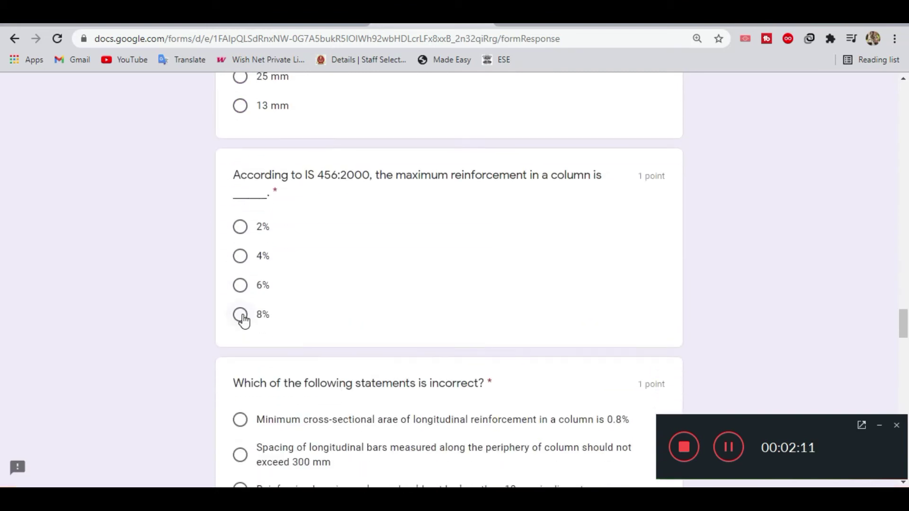
# Answer 6% column steel, circular-column statement incorrect, 2.5, d/2 shear, Pocket foundation
pyautogui.click(242, 286)
pyautogui.scroll(-3, 243, 288)
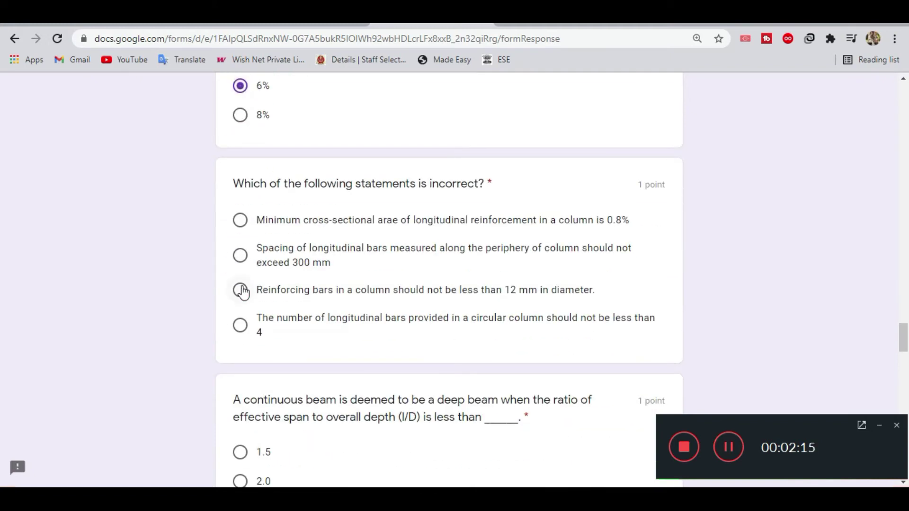
pyautogui.click(242, 327)
pyautogui.scroll(-2, 242, 331)
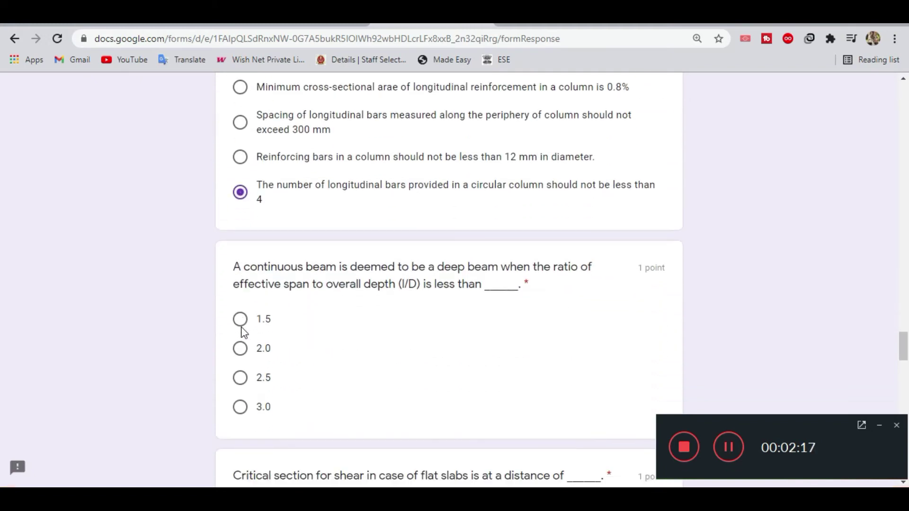
pyautogui.click(243, 378)
pyautogui.scroll(-3, 242, 376)
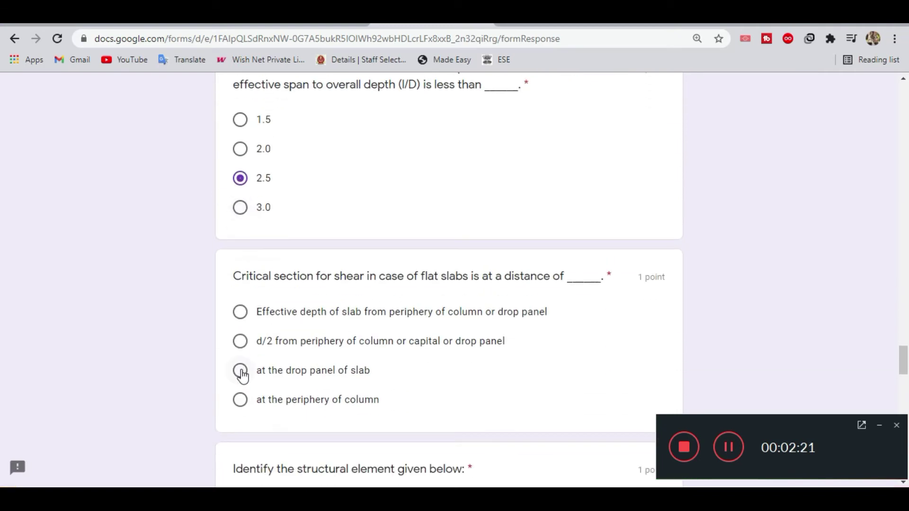
pyautogui.click(240, 342)
pyautogui.scroll(-2, 242, 345)
pyautogui.scroll(-3, 240, 345)
pyautogui.scroll(-1, 240, 343)
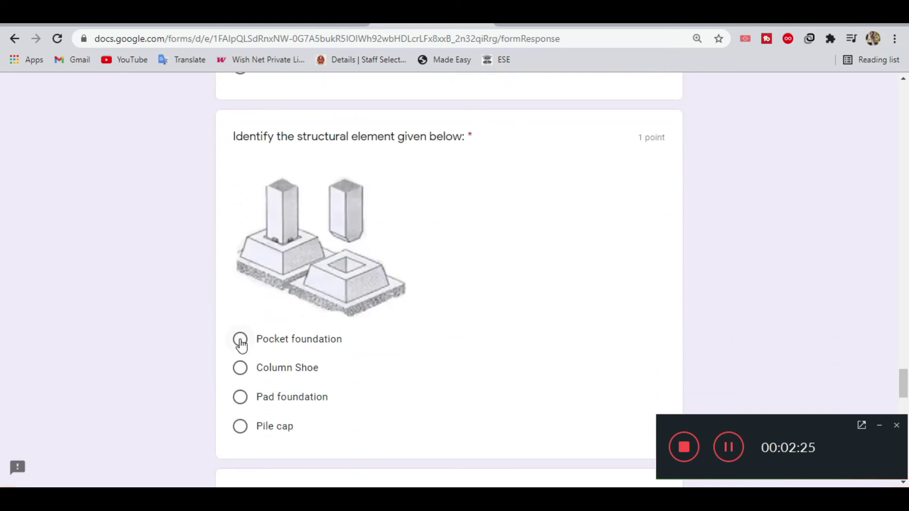
pyautogui.click(241, 342)
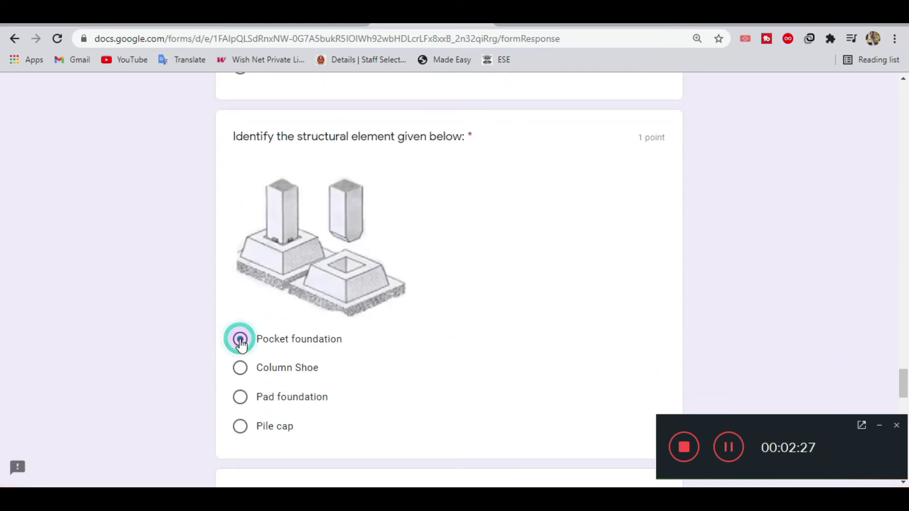
pyautogui.scroll(-3, 241, 345)
pyautogui.scroll(-1, 241, 346)
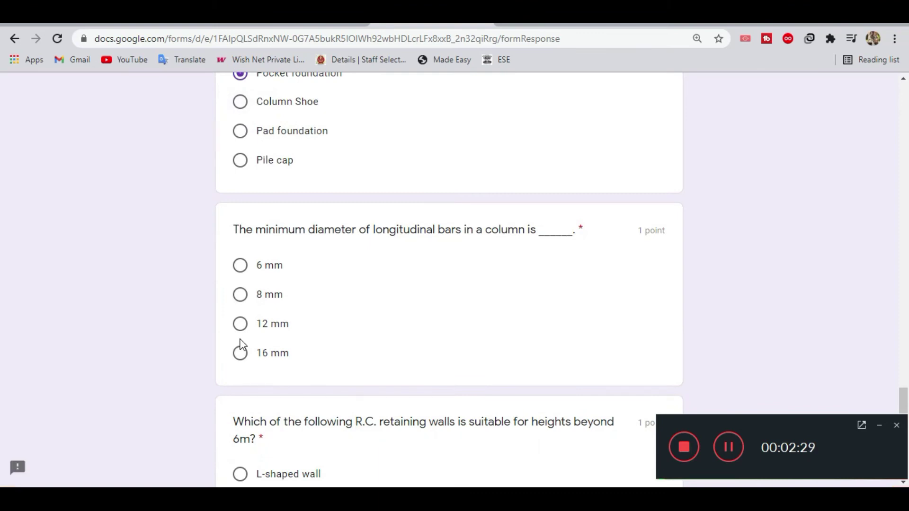
# Answer 12 mm, Counterfort, both increase, (i)&(iv), modular ratio increases, then submit the quiz
pyautogui.click(242, 329)
pyautogui.scroll(-3, 242, 330)
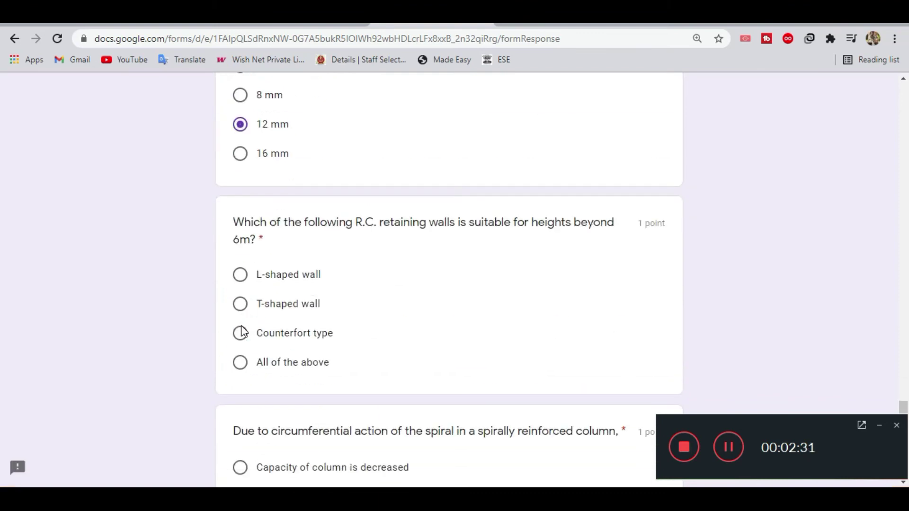
pyautogui.click(242, 332)
pyautogui.scroll(-3, 242, 332)
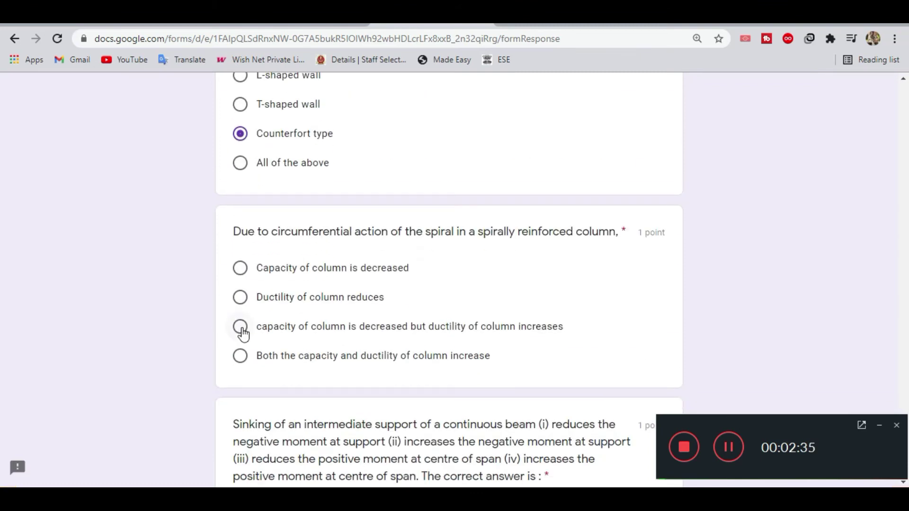
pyautogui.click(242, 357)
pyautogui.scroll(-3, 242, 358)
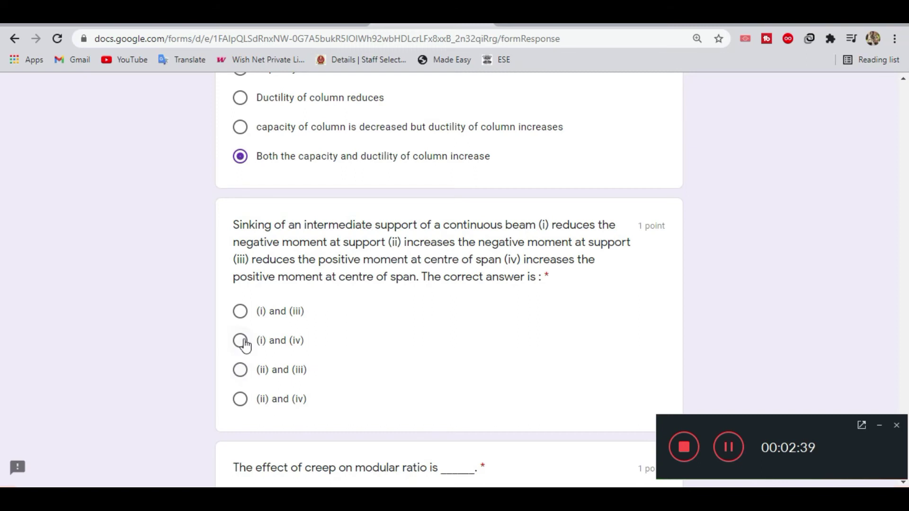
pyautogui.click(243, 343)
pyautogui.scroll(-3, 244, 341)
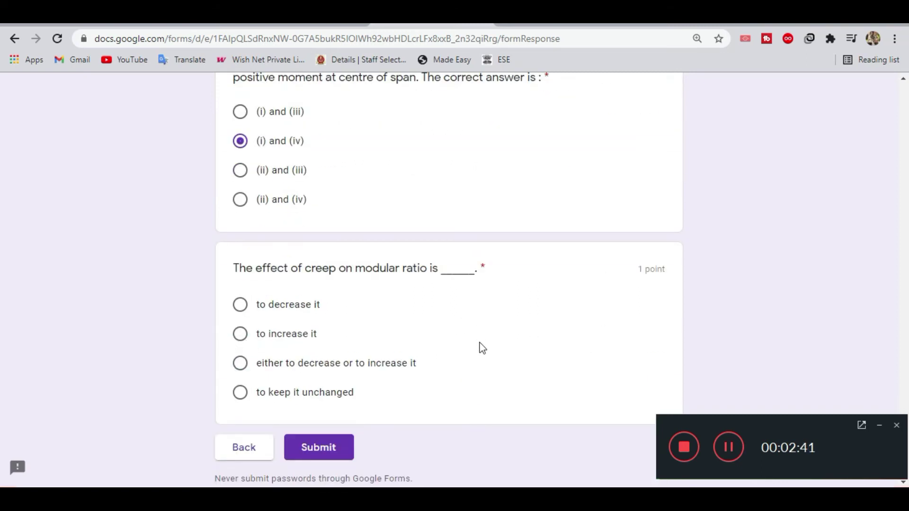
pyautogui.click(243, 338)
pyautogui.click(320, 442)
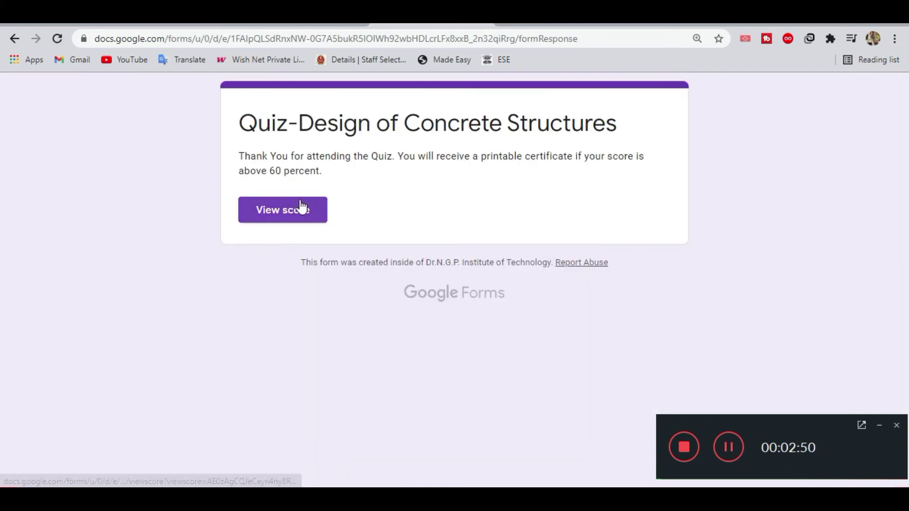
# Open View score to show the 24/25 result and graded answers
pyautogui.click(302, 207)
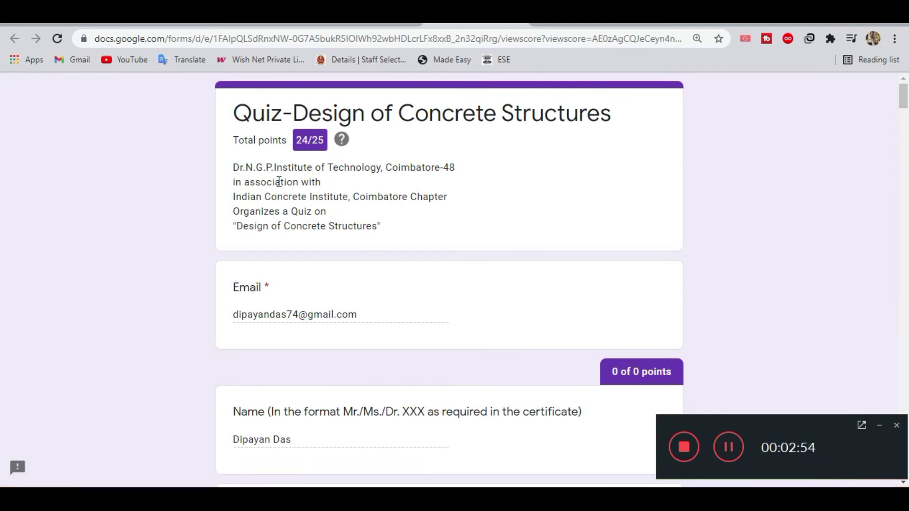
pyautogui.scroll(-2, 276, 215)
pyautogui.scroll(-3, 276, 221)
pyautogui.scroll(-3, 277, 221)
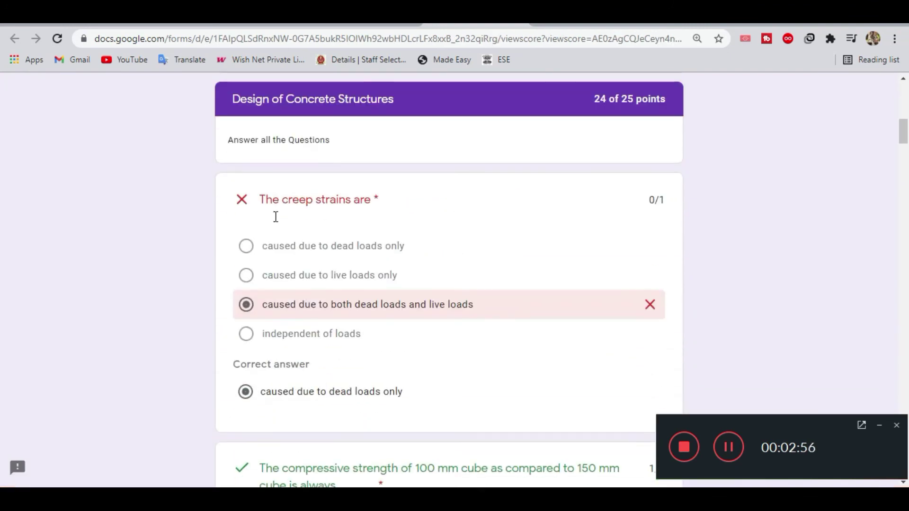
pyautogui.scroll(-1, 276, 221)
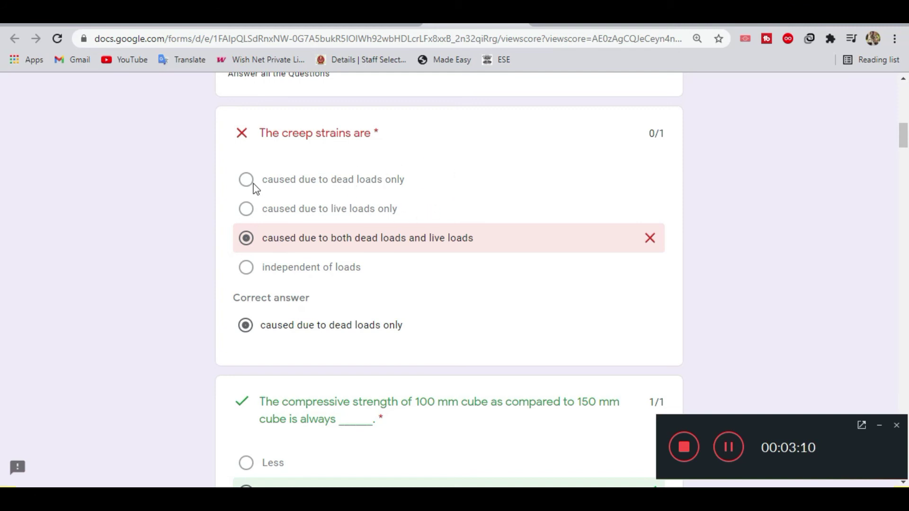
pyautogui.scroll(2, 476, 305)
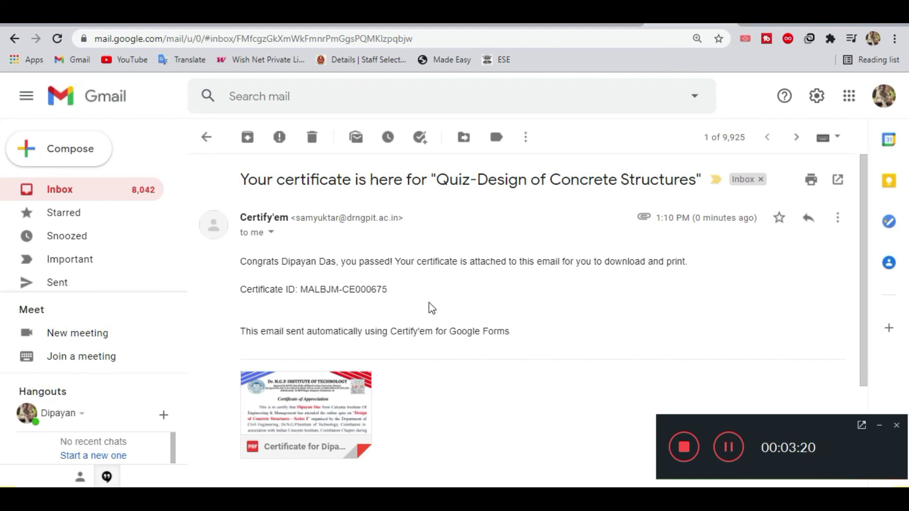
pyautogui.scroll(-2, 296, 370)
# Preview the concrete structures certificate PDF attached to the Gmail message
pyautogui.click(292, 273)
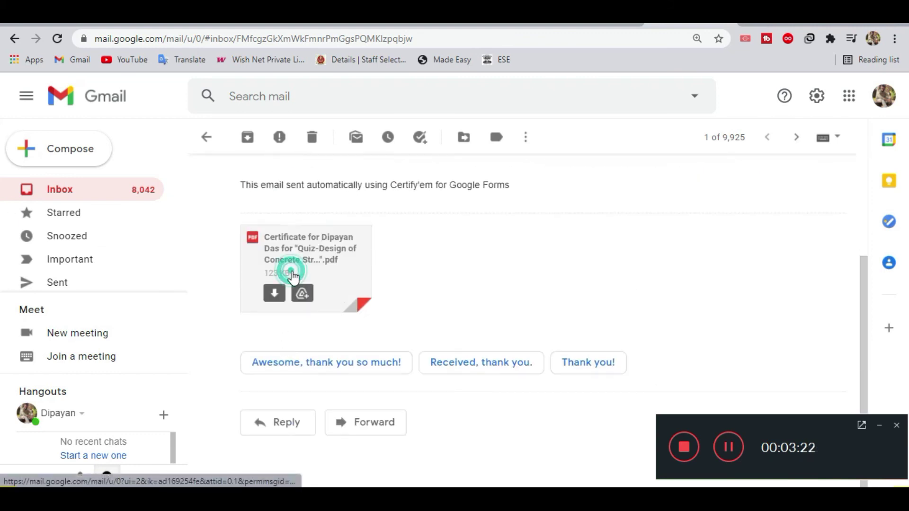